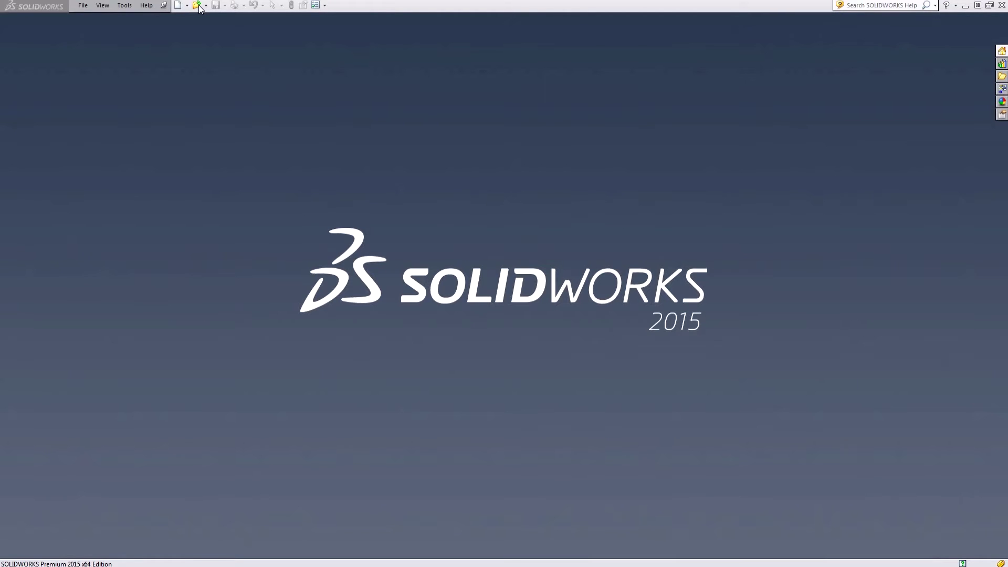
# - Open Bracket.IGS from the Desktop as a new imported part
pyautogui.click(198, 6)
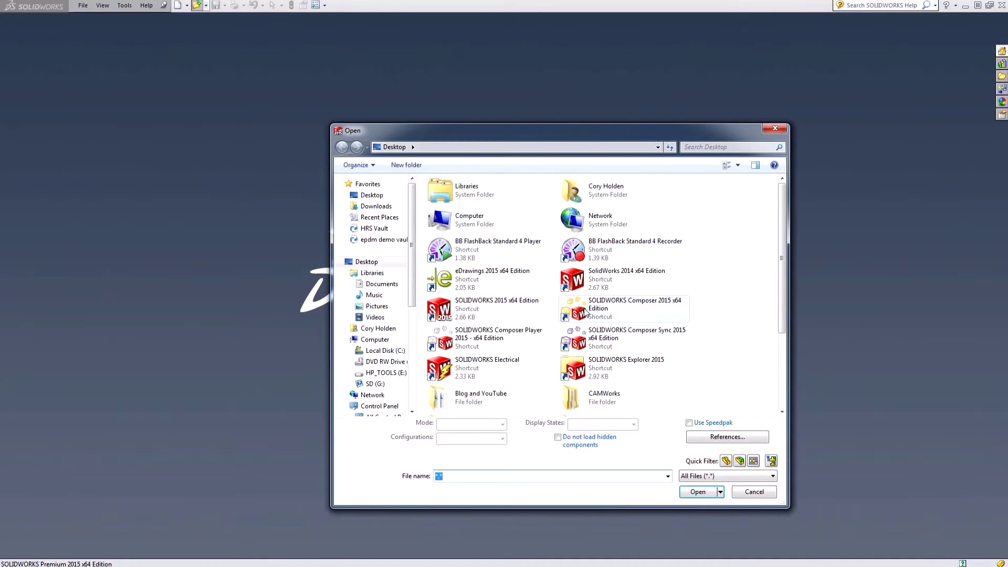
pyautogui.moveTo(782, 236); pyautogui.dragTo(783, 308)
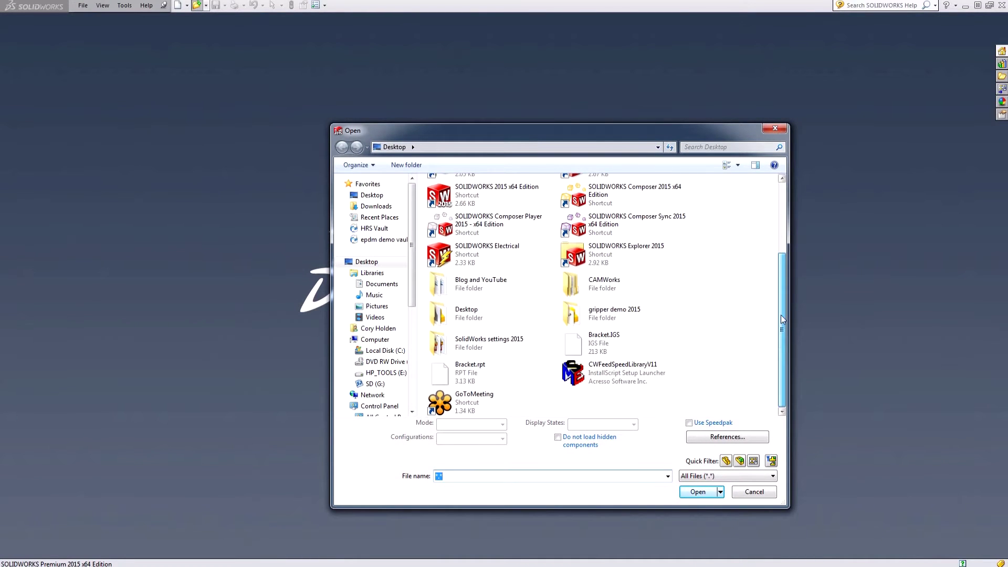
pyautogui.click(618, 344)
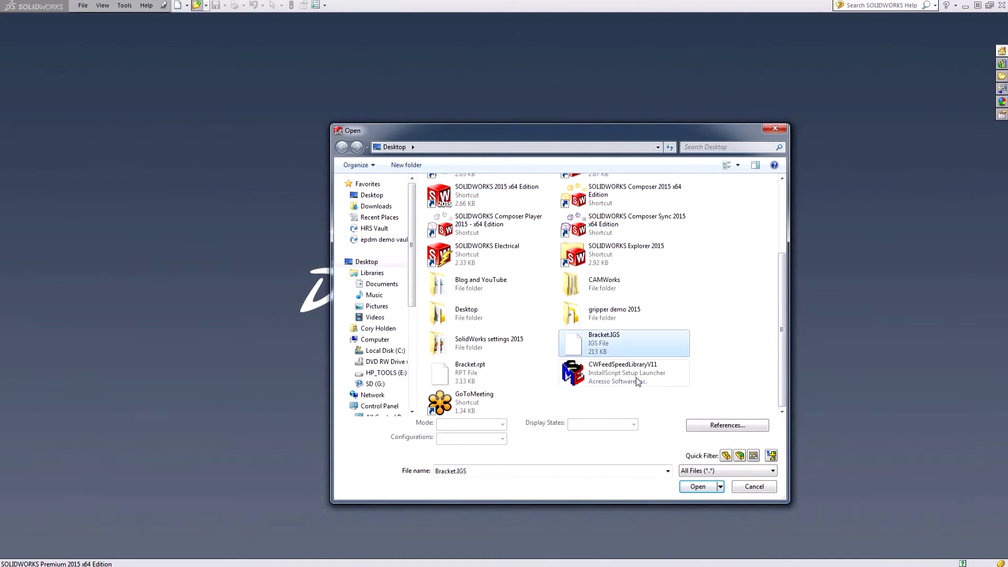
pyautogui.click(698, 487)
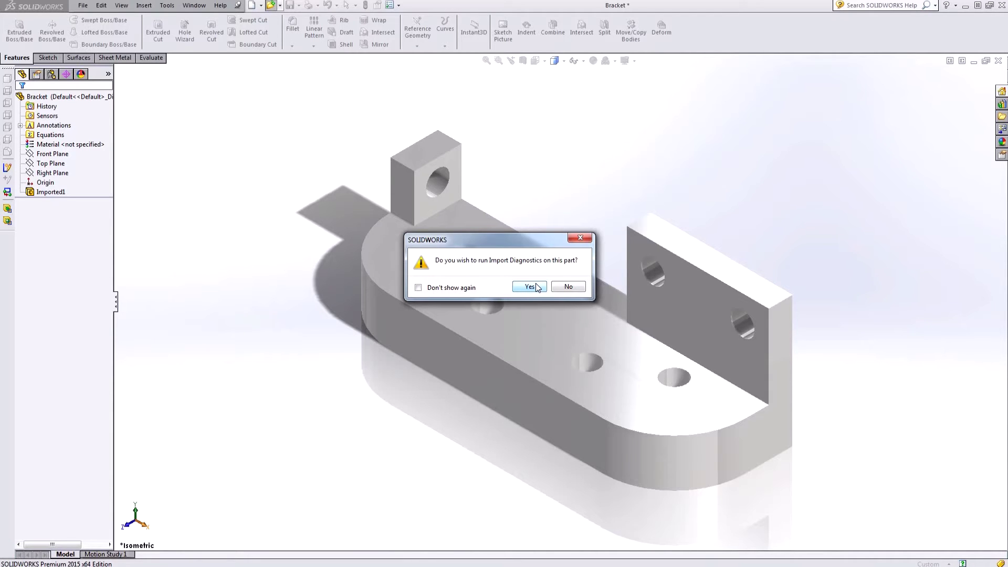
# - Run Import Diagnostics, heal the faulty Face<1>, and accept the repair
pyautogui.click(537, 287)
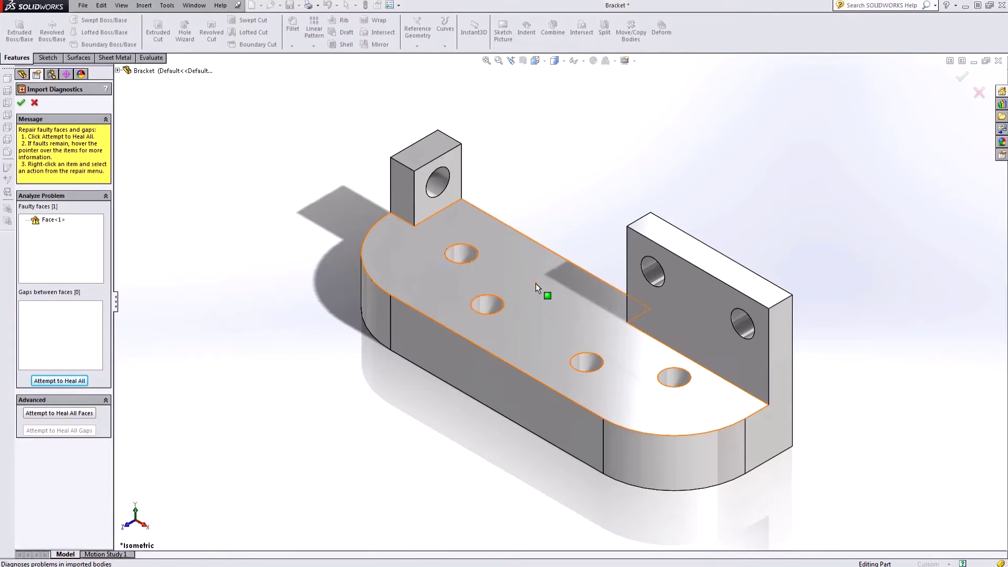
pyautogui.moveTo(52, 223)
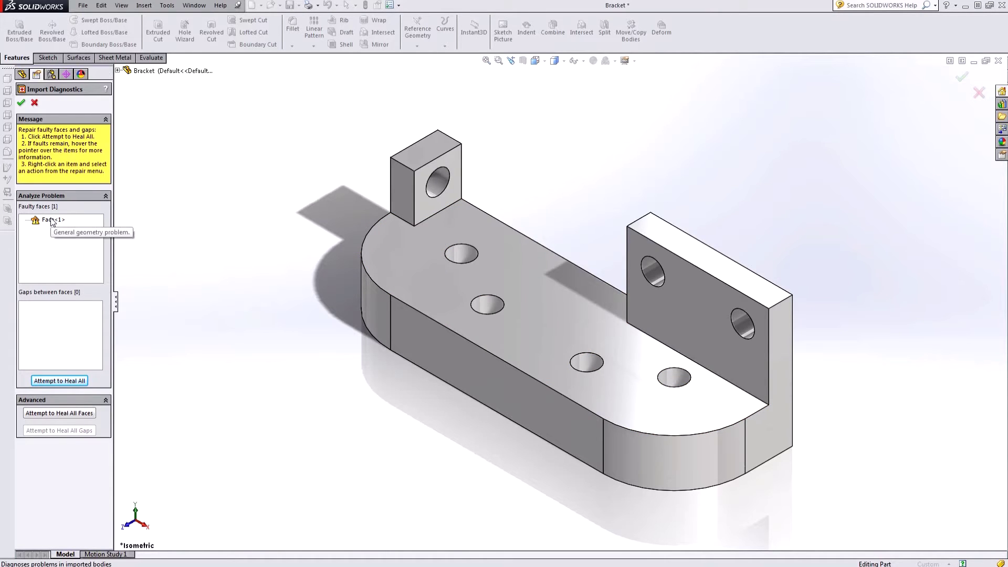
pyautogui.click(52, 220)
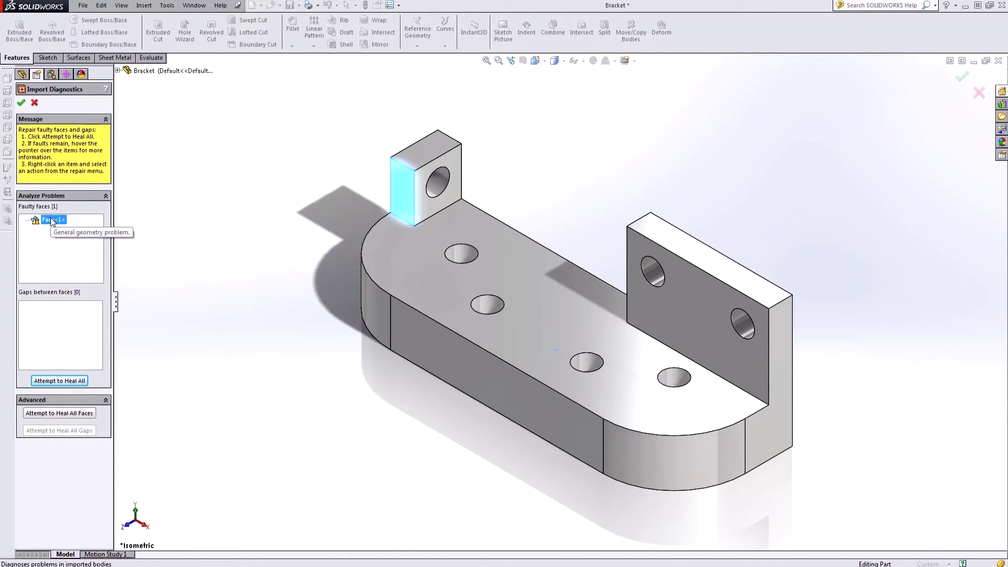
pyautogui.click(53, 381)
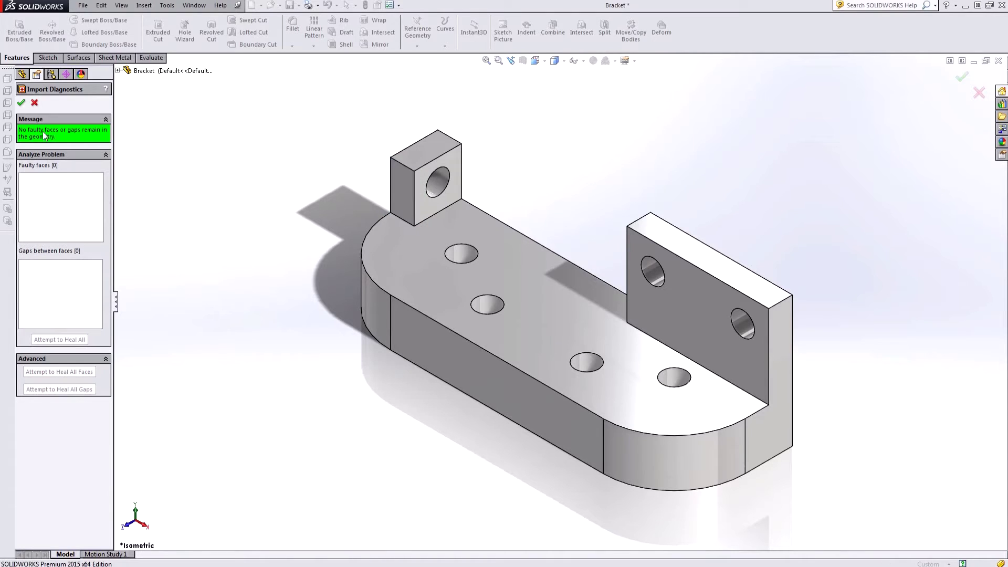
pyautogui.click(21, 103)
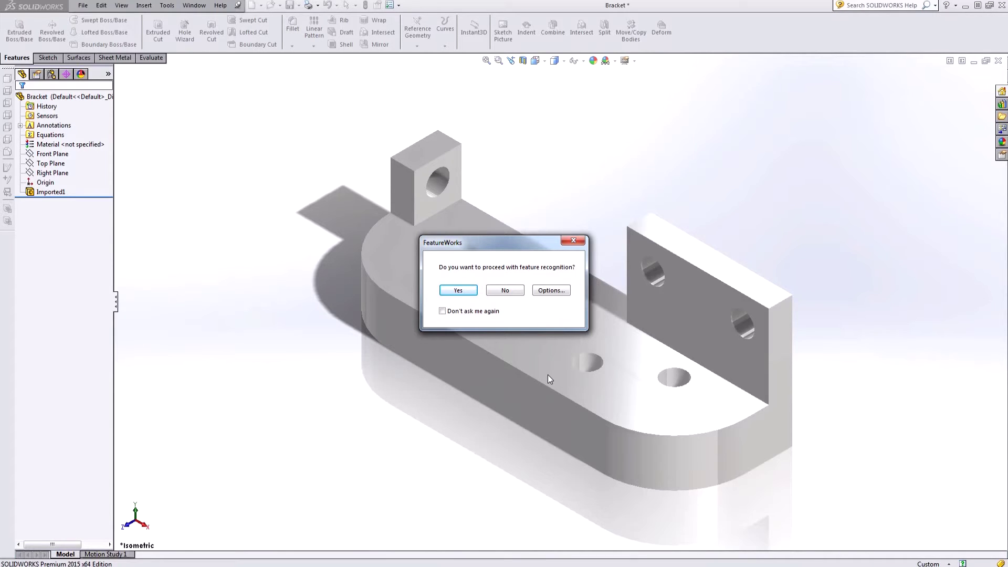
# - Decline automatic FeatureWorks recognition, keeping the bracket as a single Imported1 feature
pyautogui.click(575, 240)
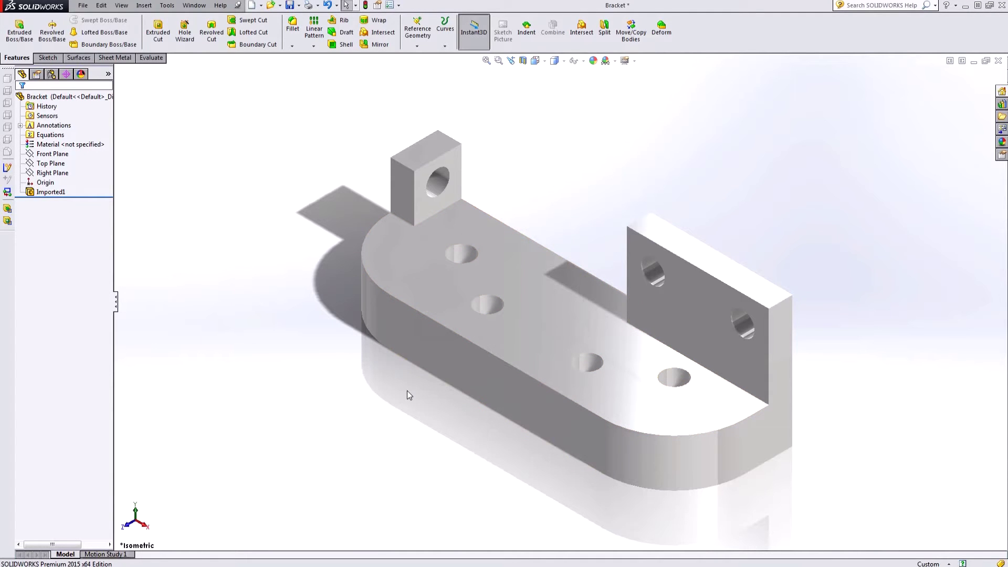
pyautogui.click(57, 193)
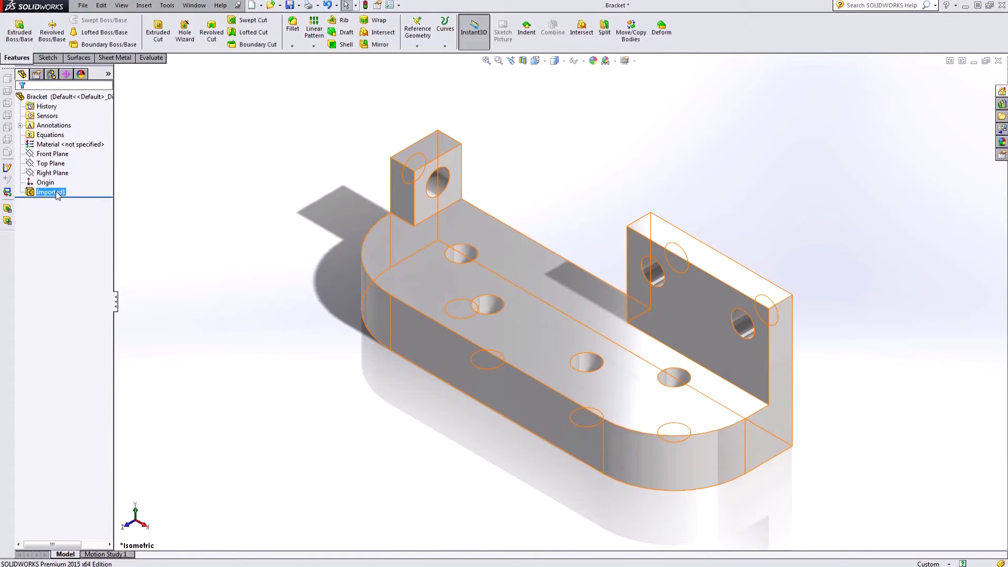
pyautogui.click(93, 262)
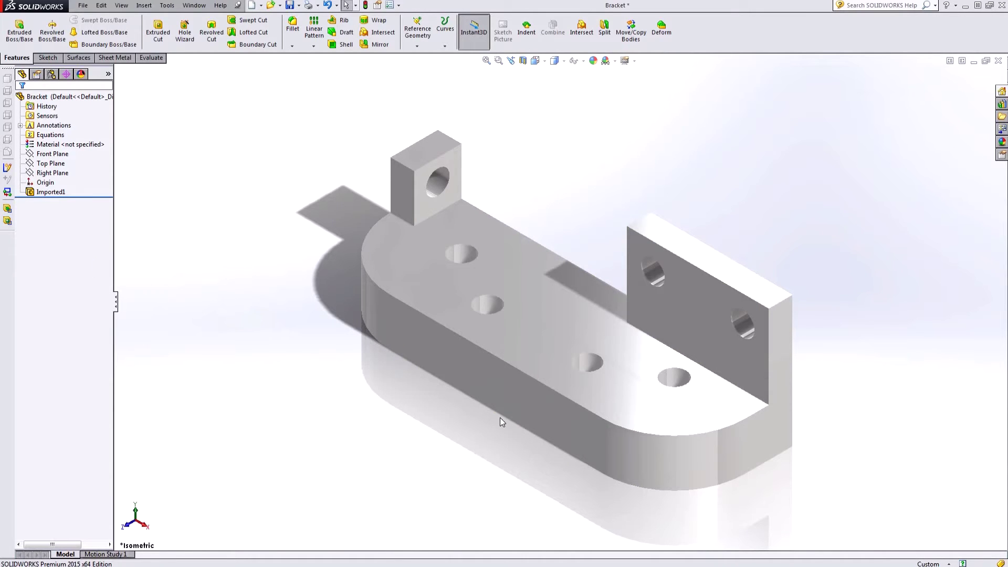
pyautogui.rightClick(648, 462)
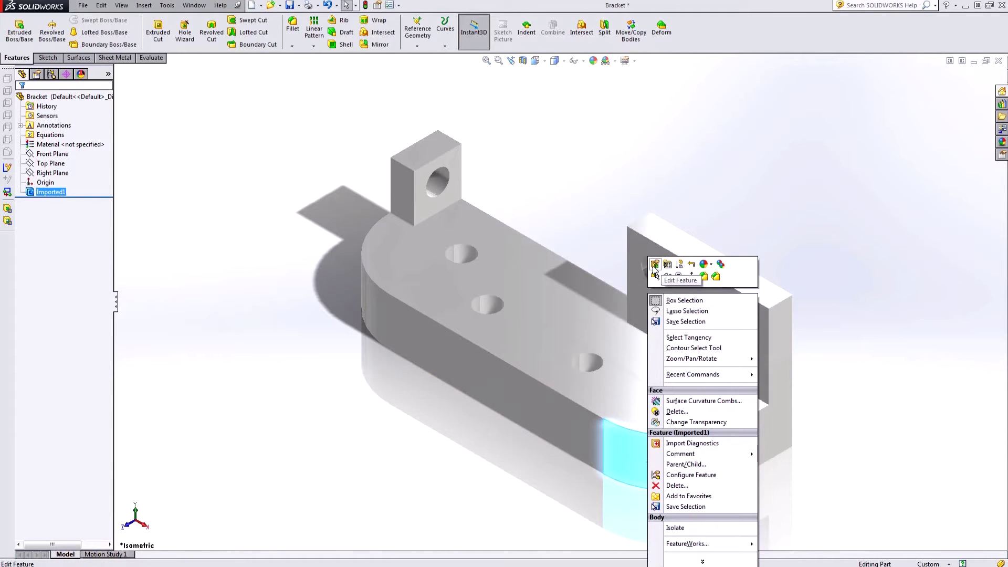
# - Recognize the rounded end as Fillet1 and change its radius from 30 mm to 20 mm
pyautogui.click(655, 267)
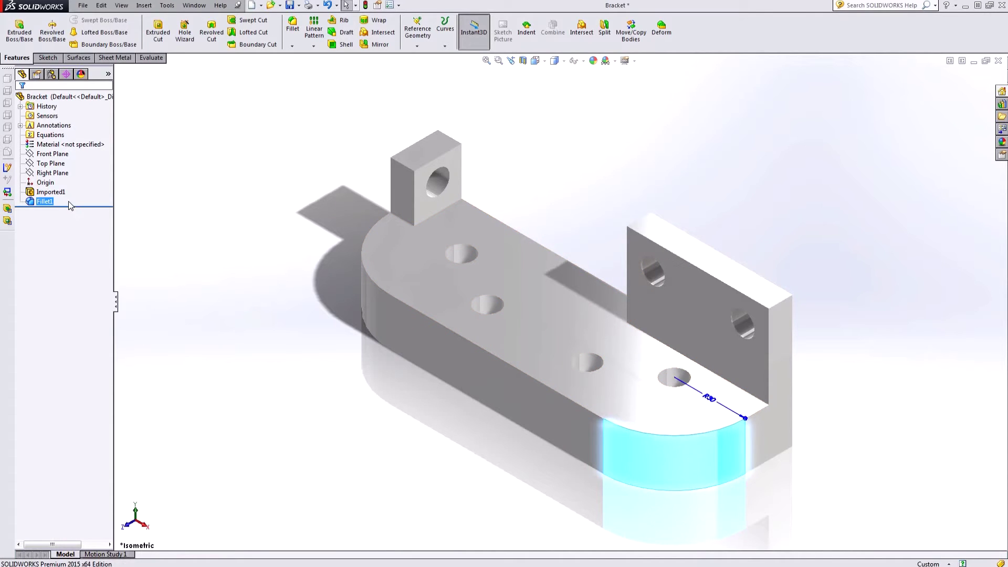
pyautogui.moveTo(48, 206)
pyautogui.click(49, 203)
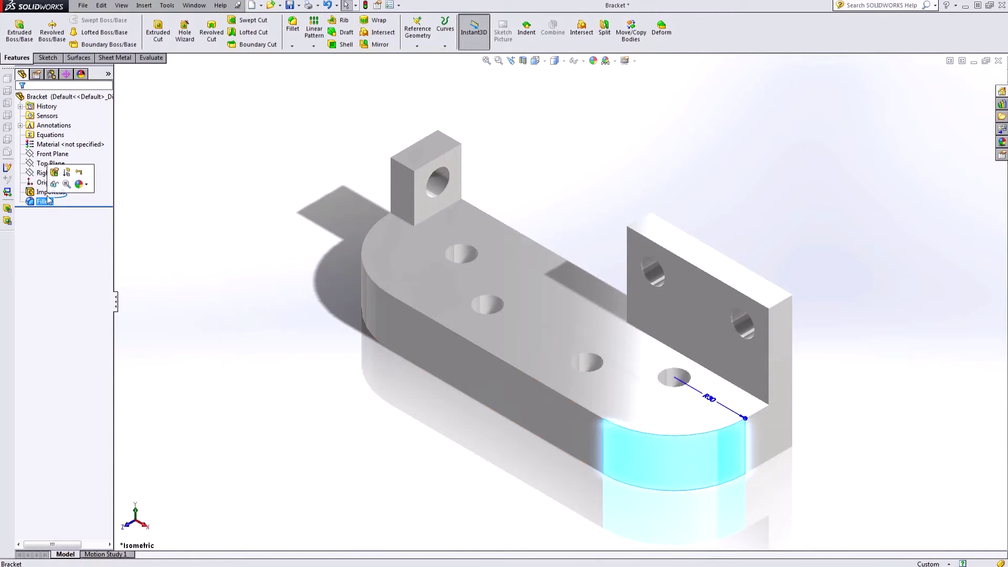
pyautogui.click(53, 176)
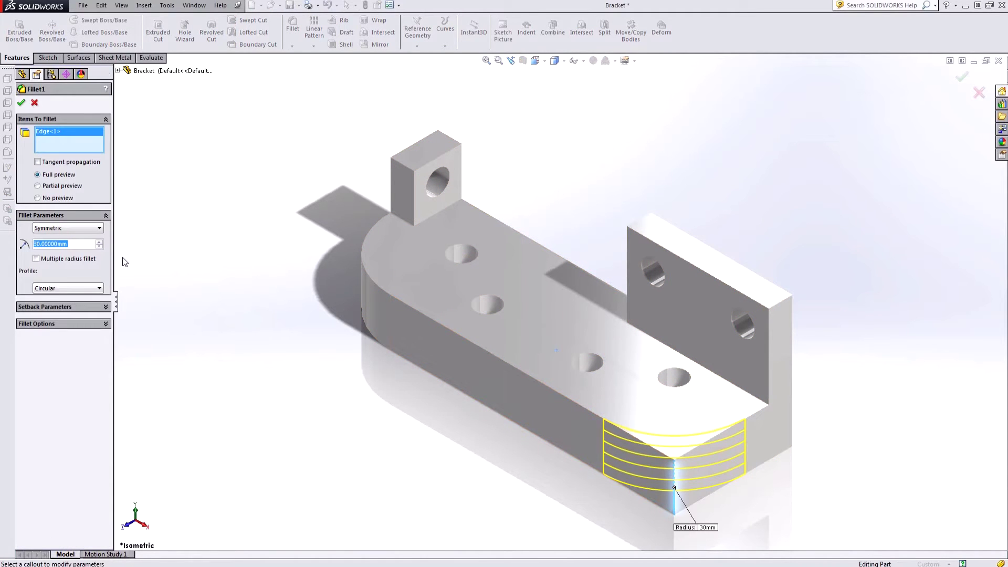
pyautogui.click(99, 247)
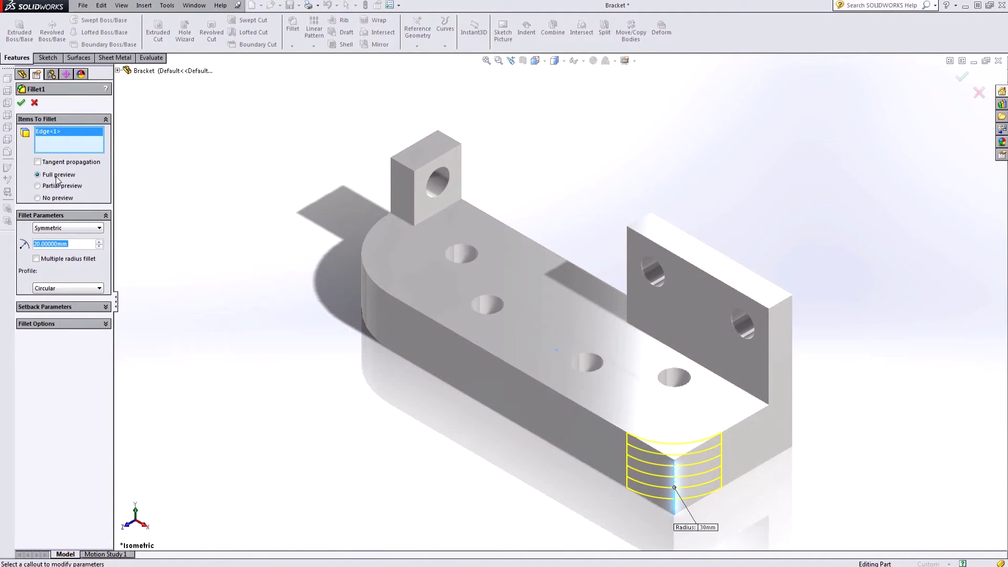
pyautogui.click(22, 104)
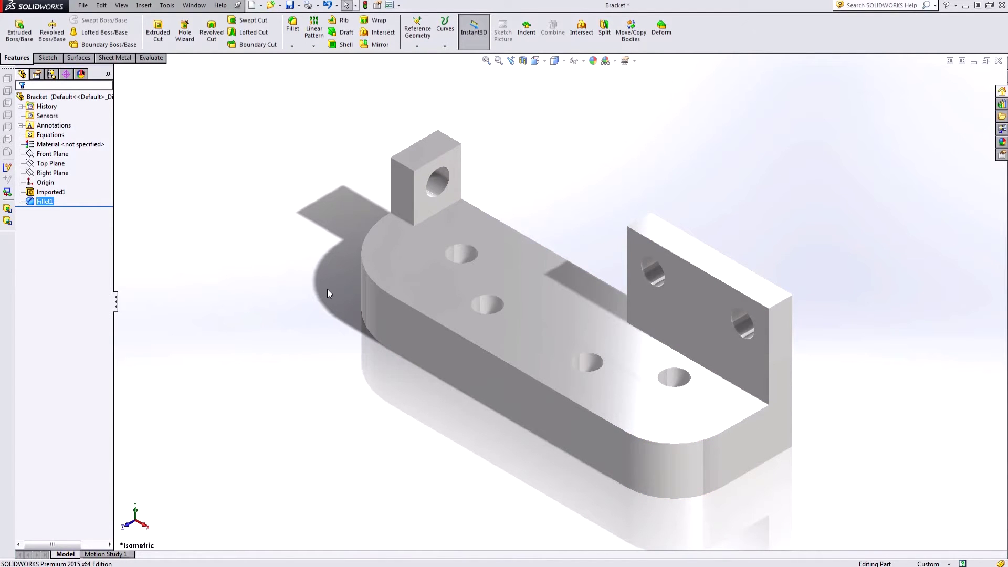
pyautogui.rightClick(466, 252)
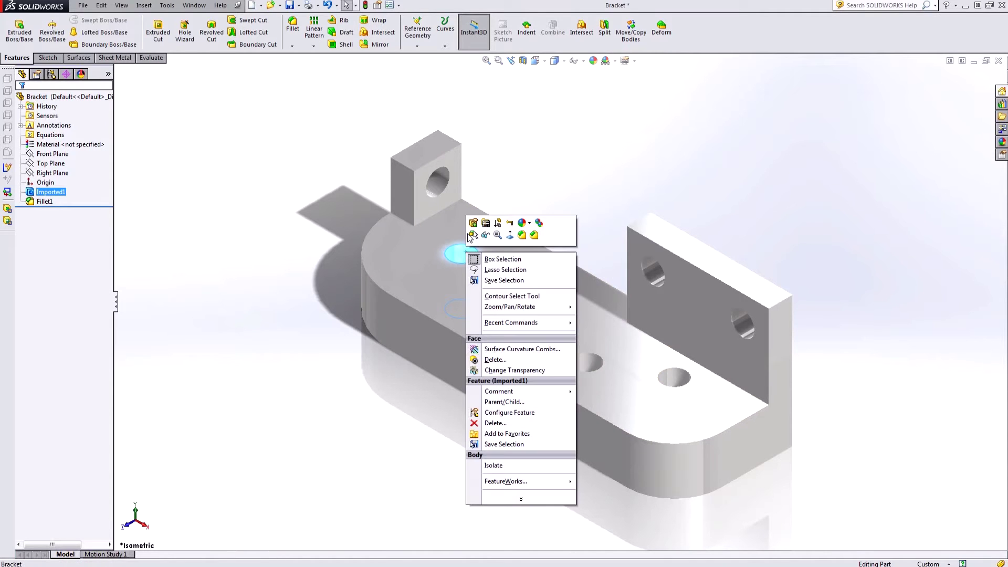
# - Recognize the two holes near the tab as the Ø10 Diameter Hole1 feature
pyautogui.click(467, 222)
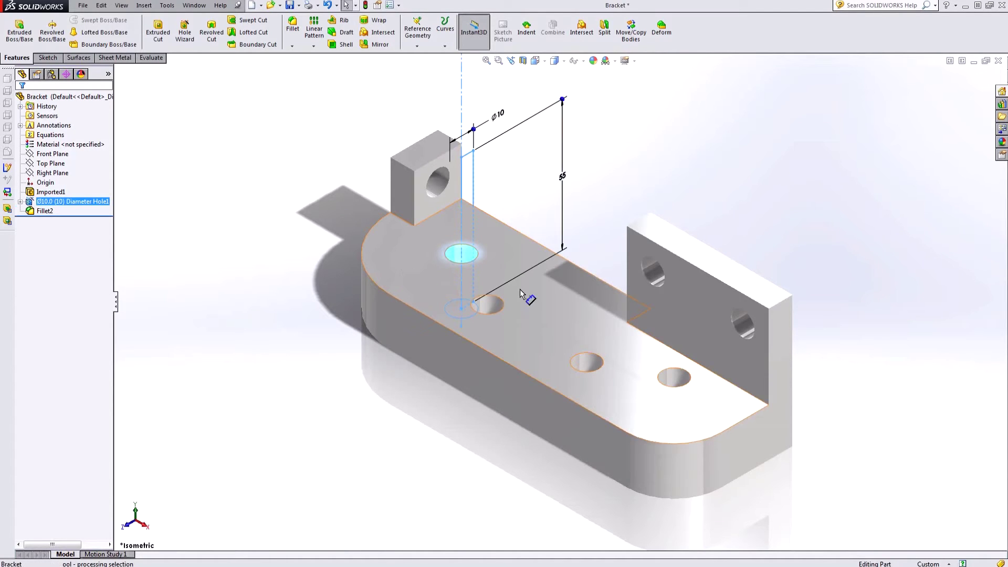
pyautogui.scroll(2, 523, 277)
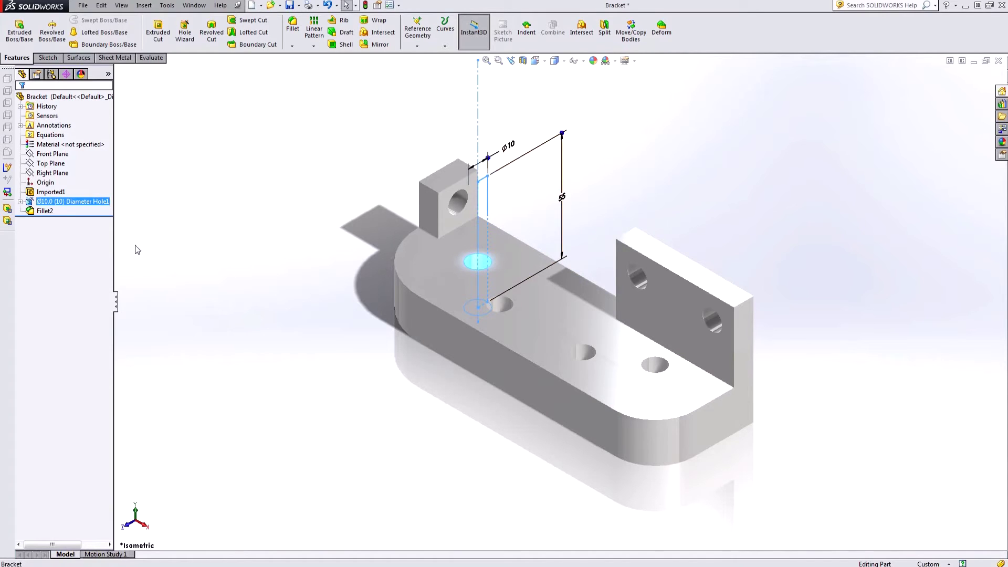
pyautogui.click(228, 228)
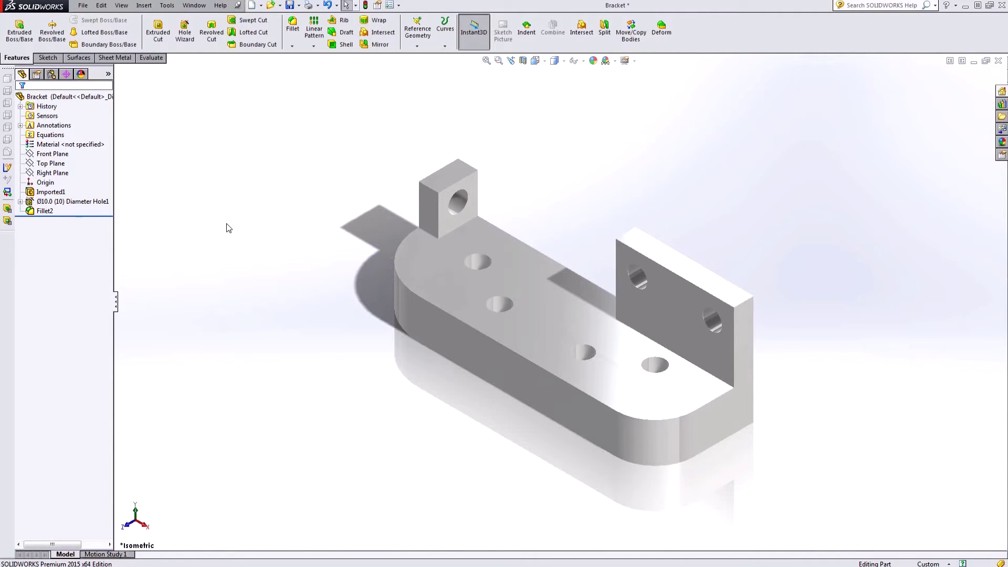
pyautogui.click(59, 202)
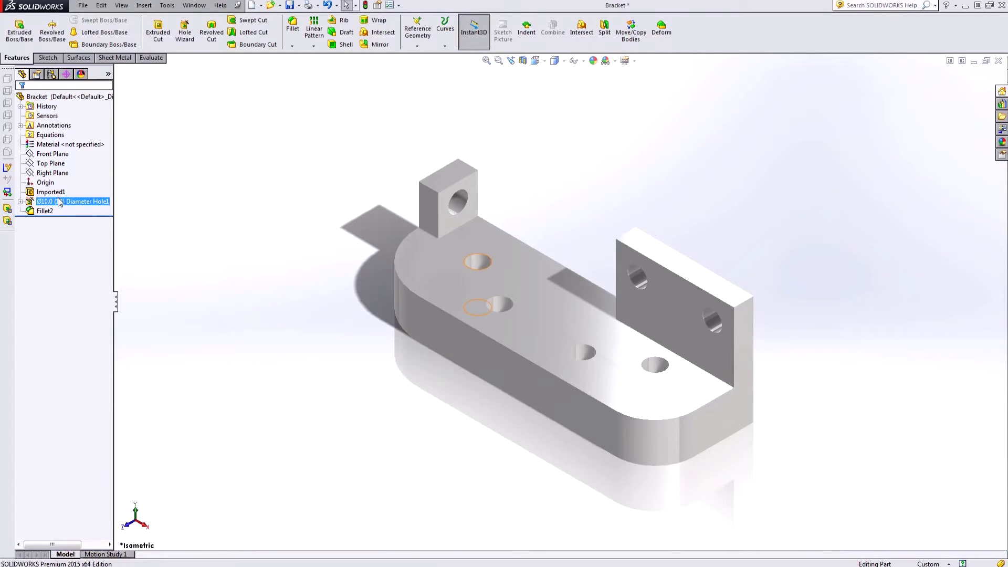
pyautogui.rightClick(49, 192)
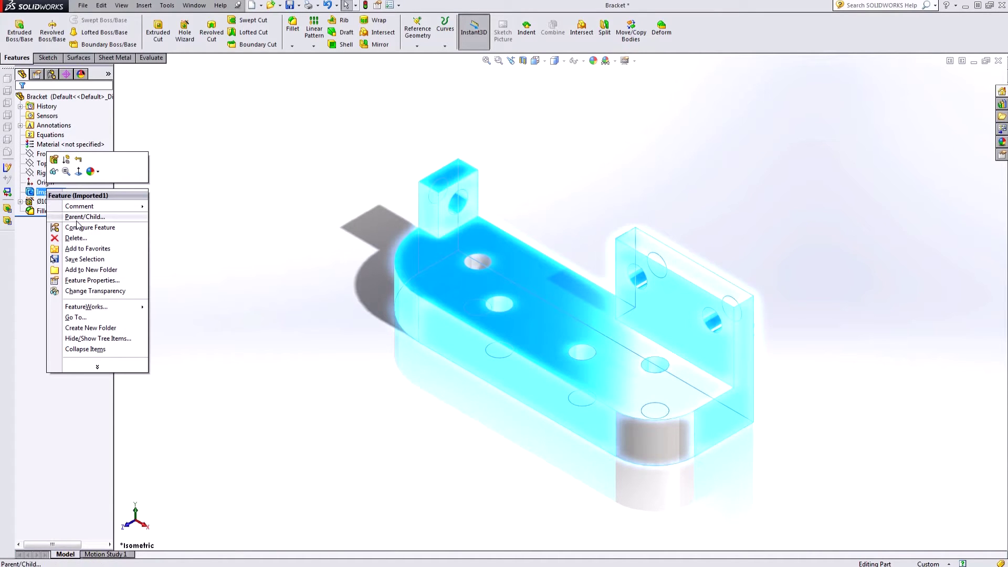
# - Open FeatureWorks Options from the Imported1 menu and view its General page
pyautogui.moveTo(117, 309)
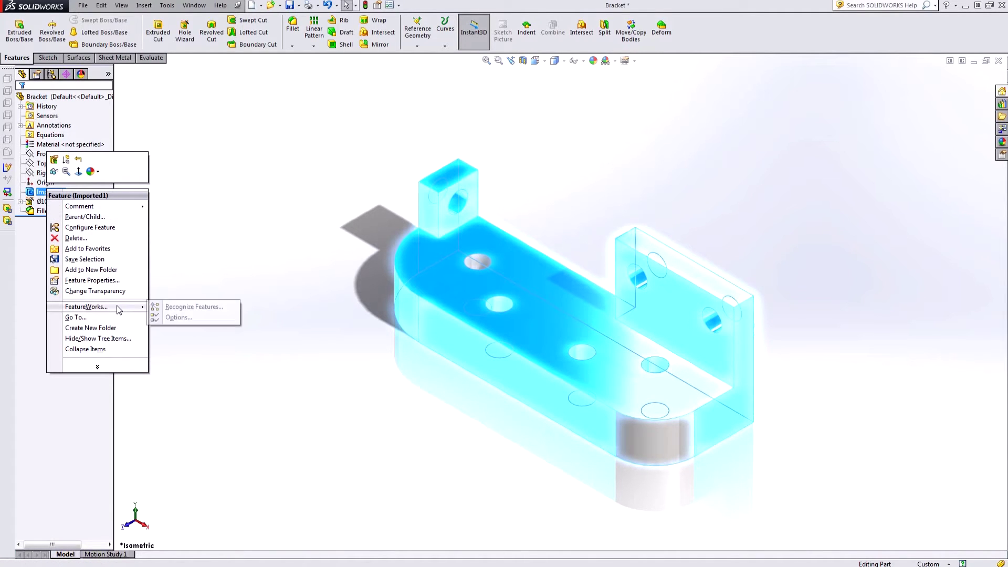
pyautogui.click(179, 318)
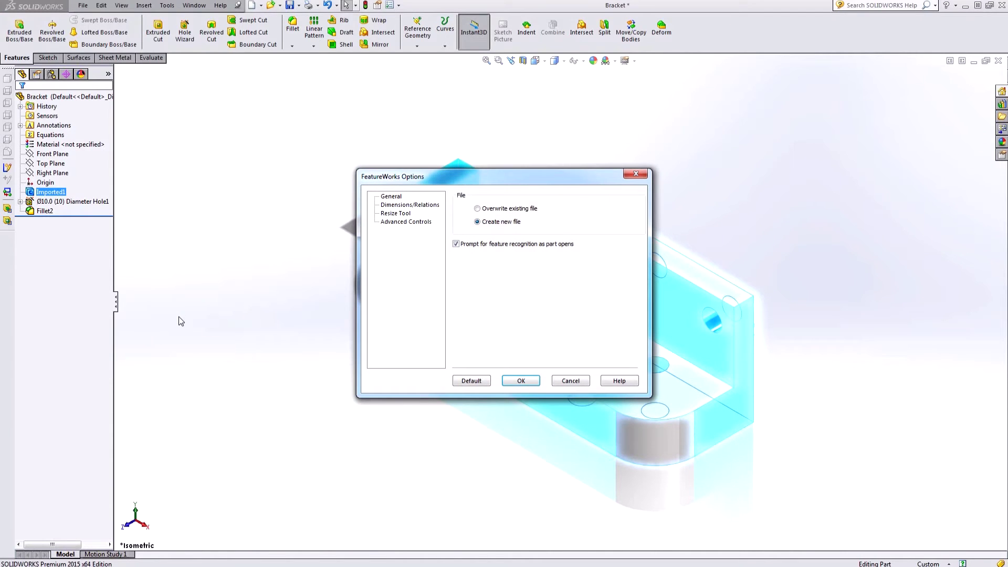
pyautogui.click(389, 197)
# - Review the Dimensions/Relations page, then the Advanced Controls page of FeatureWorks Options
pyautogui.click(419, 205)
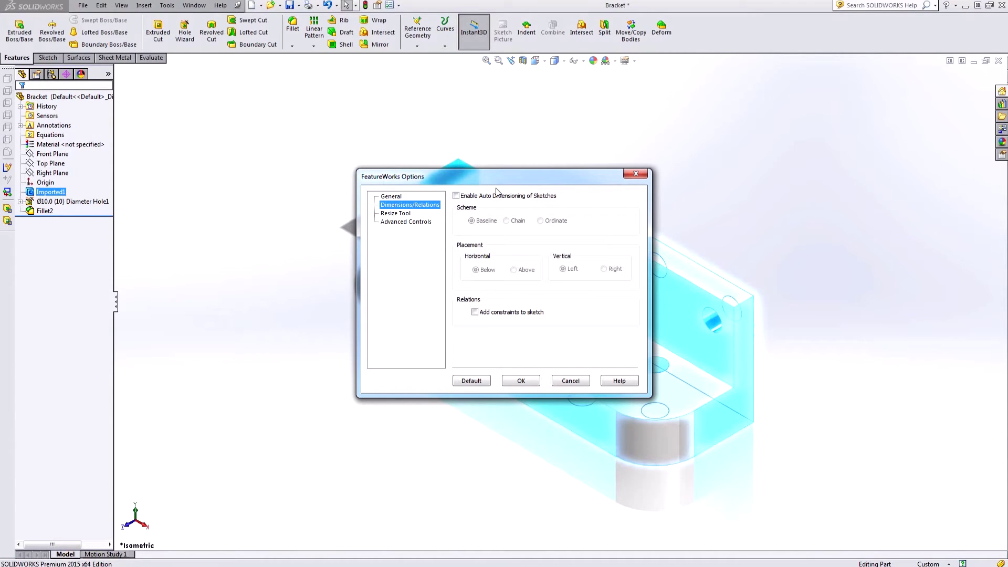
pyautogui.click(398, 222)
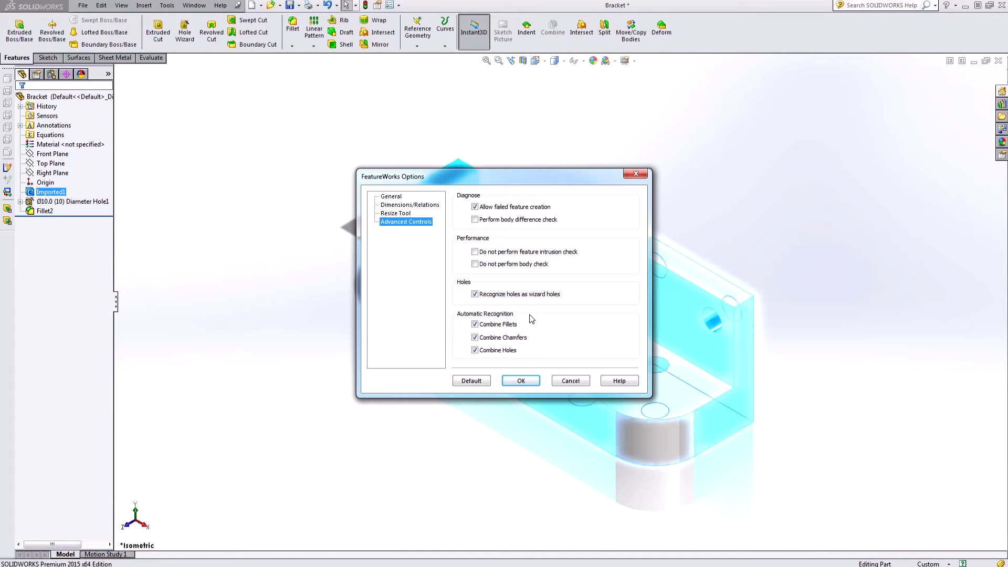
# - Accept the FeatureWorks Options with fillets, chamfers and holes combined
pyautogui.click(521, 380)
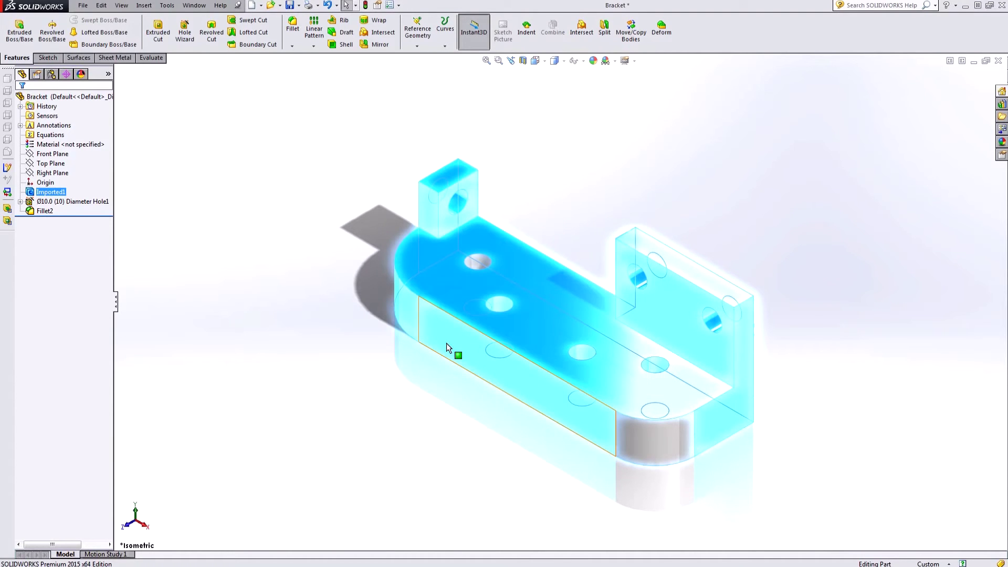
# - Start FeatureWorks Recognize Features on Imported1, creating new part Part11 in Automatic mode
pyautogui.rightClick(59, 193)
pyautogui.moveTo(139, 309)
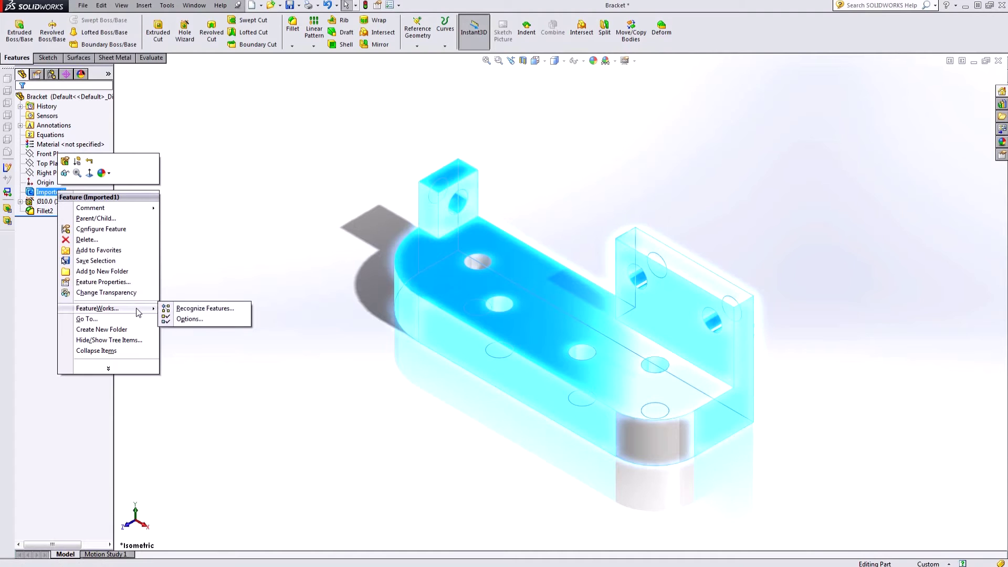
pyautogui.click(192, 309)
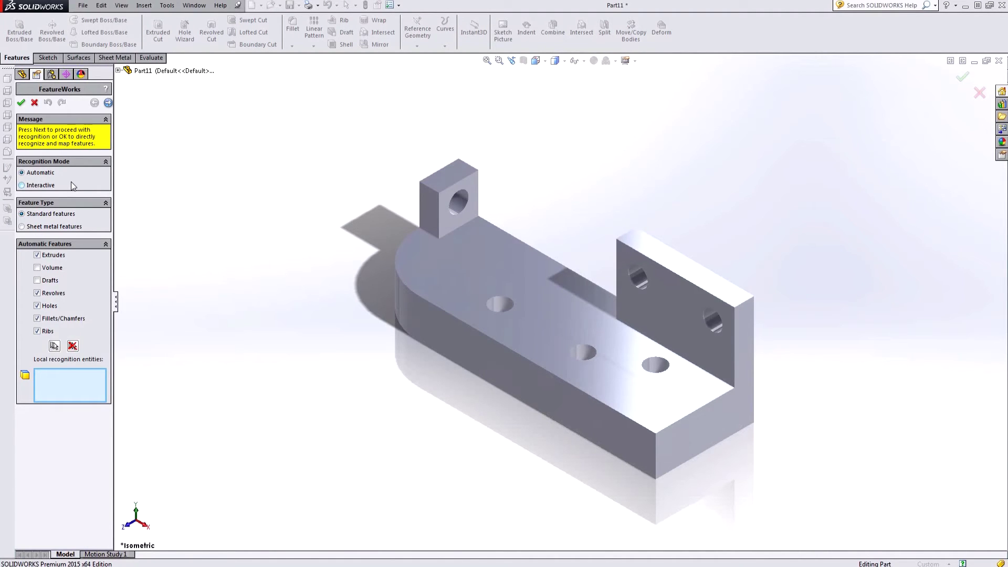
pyautogui.click(22, 185)
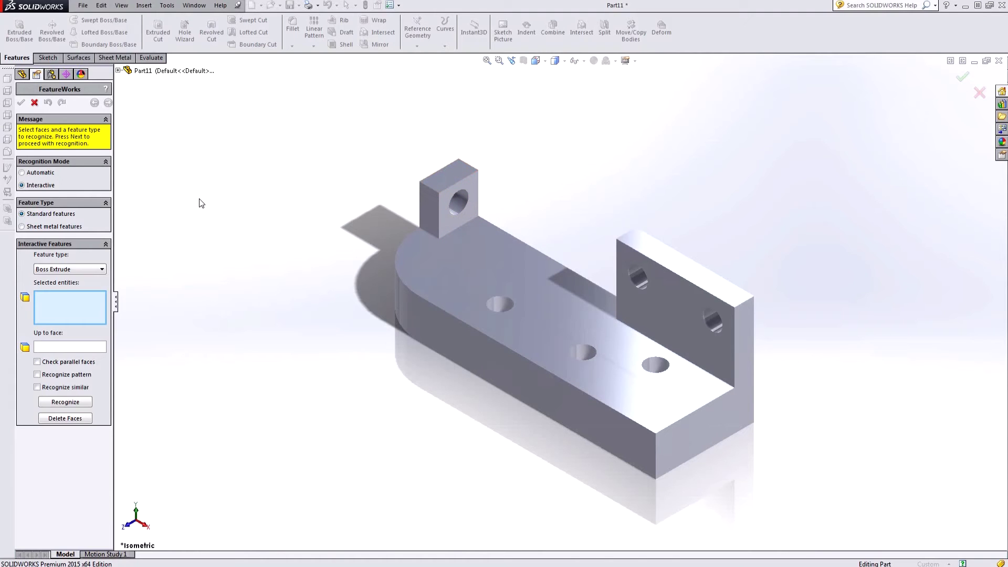
pyautogui.click(22, 173)
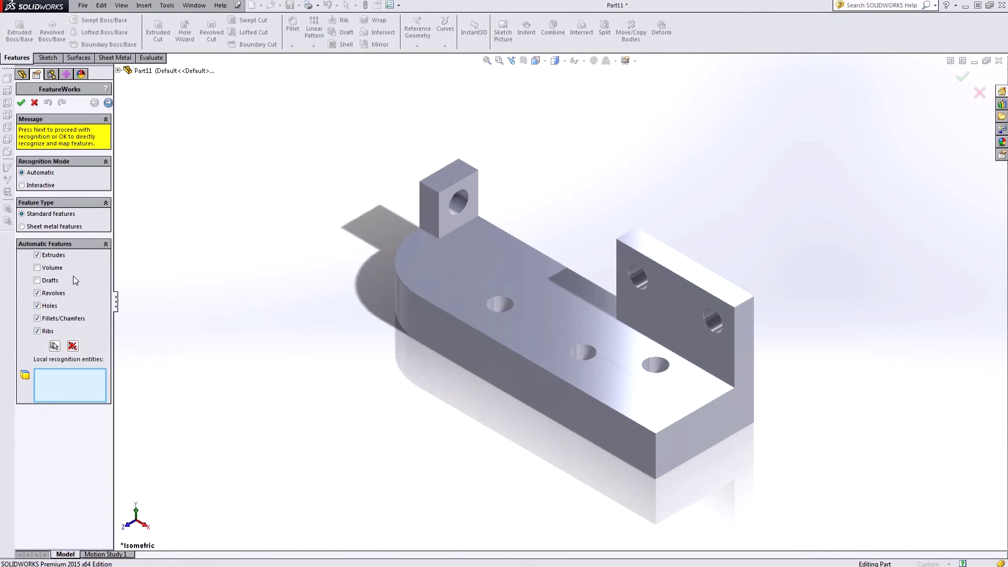
pyautogui.click(108, 102)
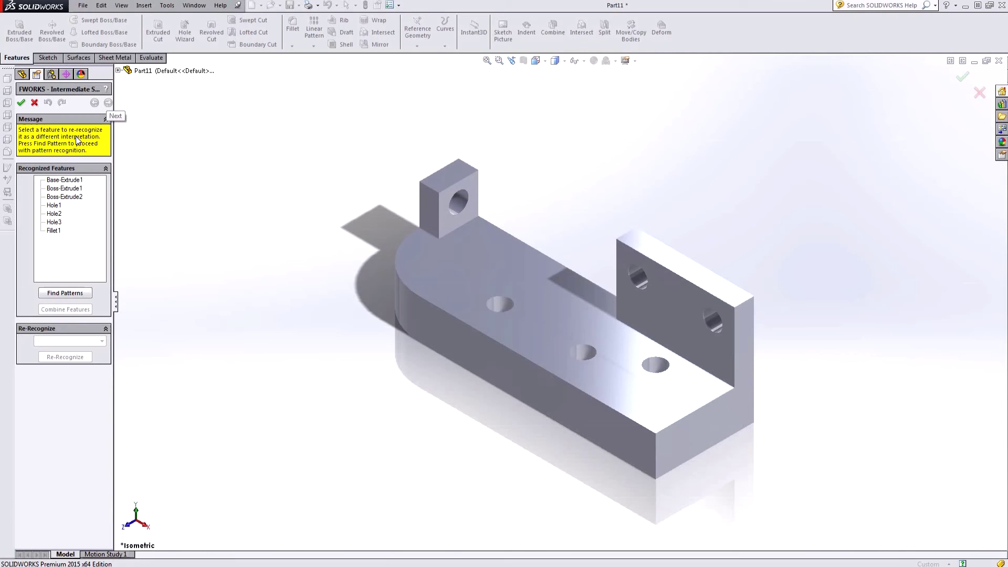
# - Preview Base-Extrude1, Boss-Extrude1–2 and Holes 1–3, then build the recognized features
pyautogui.click(66, 182)
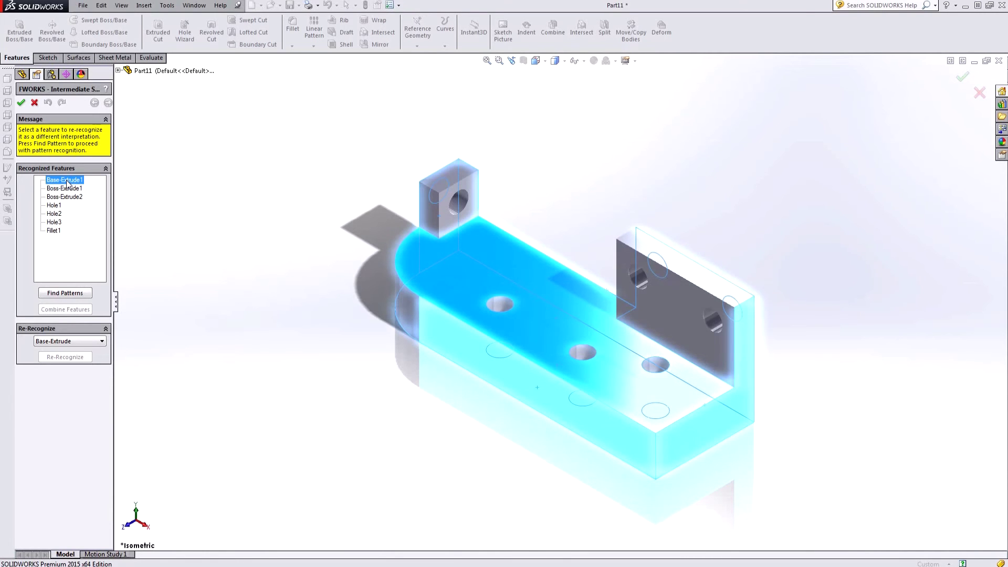
pyautogui.click(66, 190)
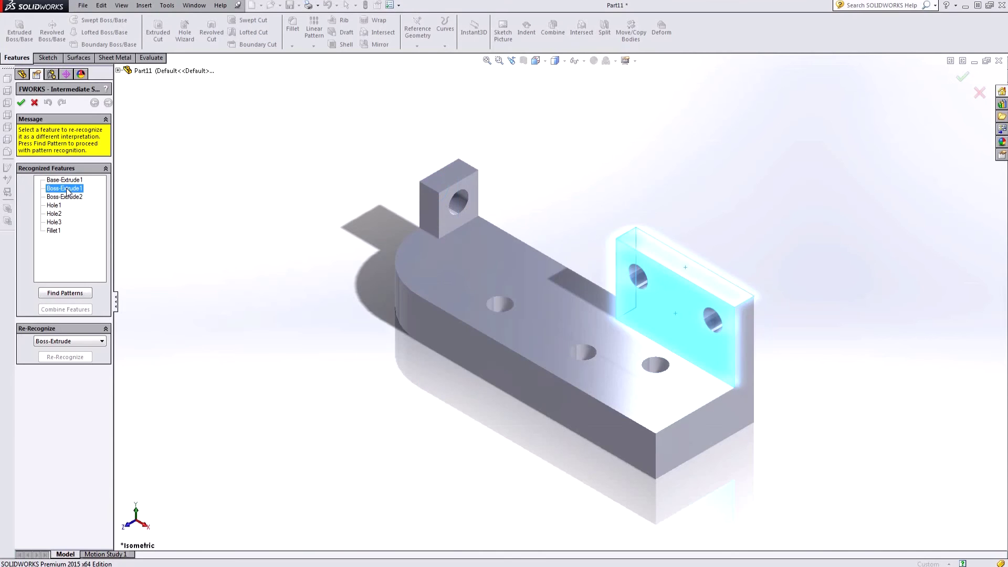
pyautogui.click(68, 199)
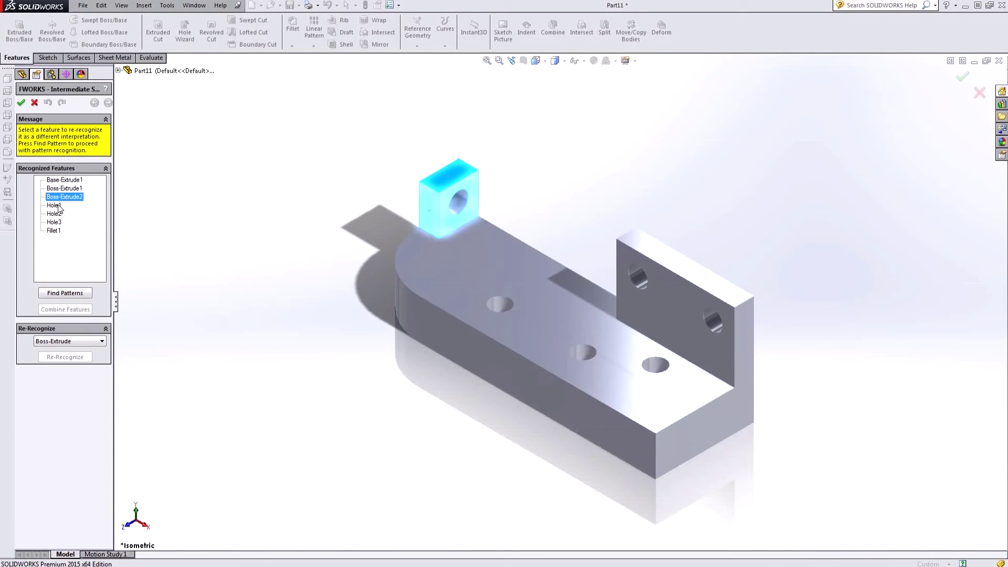
pyautogui.click(59, 206)
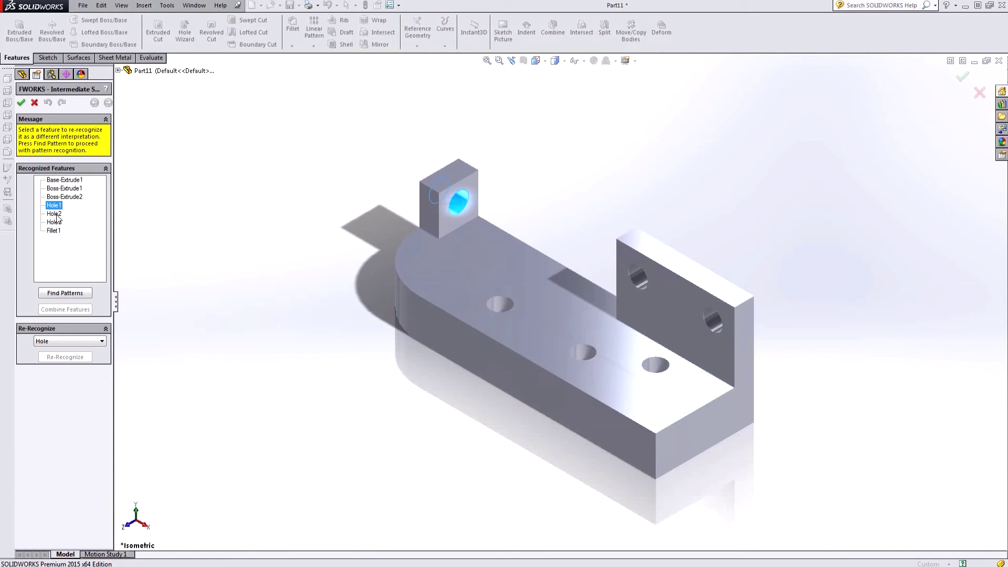
pyautogui.click(55, 215)
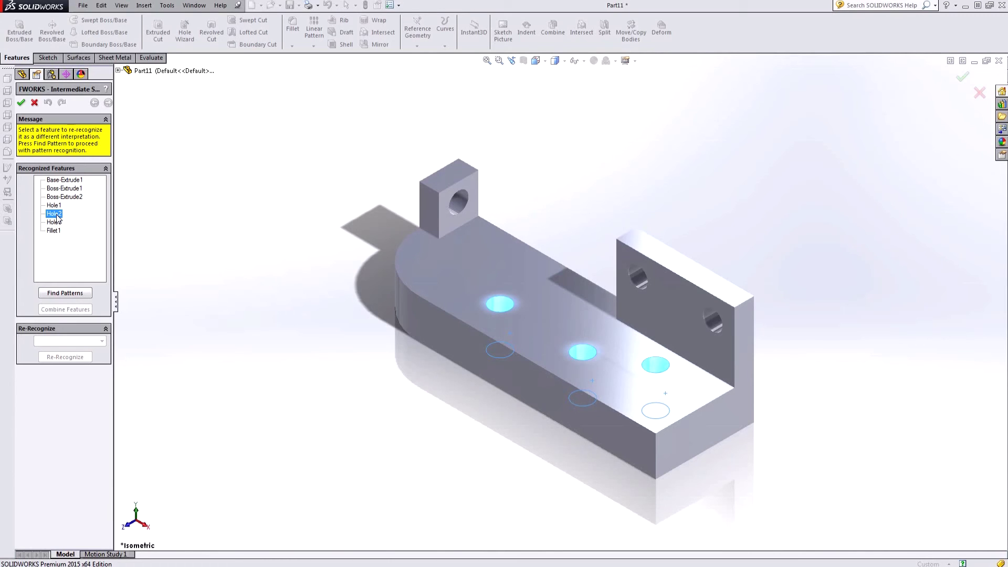
pyautogui.click(56, 222)
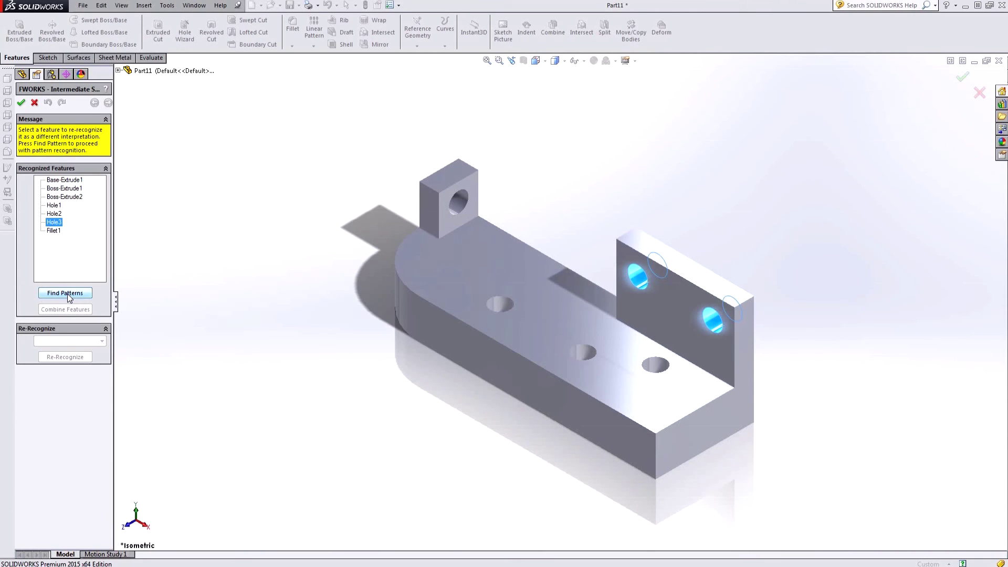
pyautogui.click(22, 103)
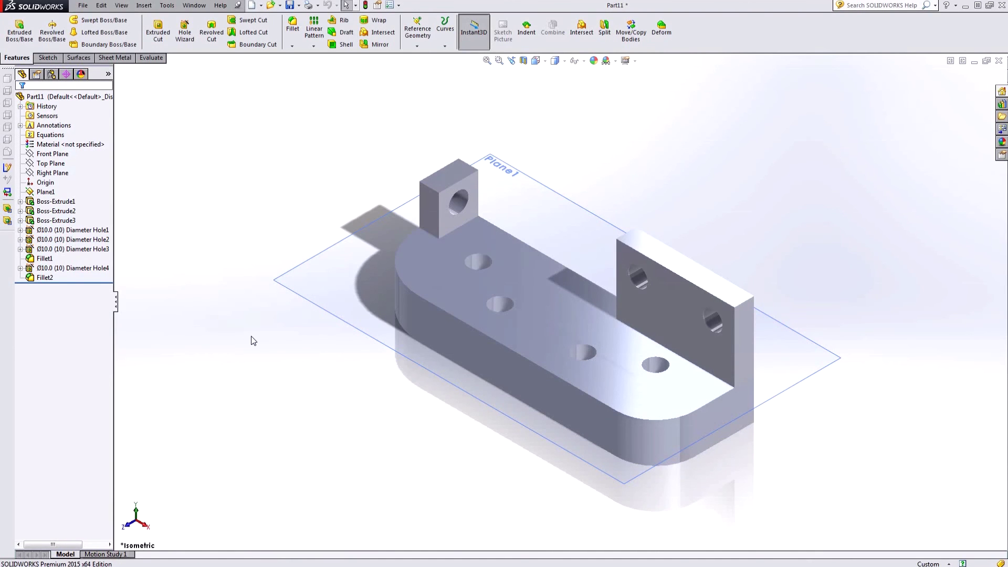
# - Check the Ø10 hole and 20 mm fillet dimensions, then expand Boss-Extrude1 to reveal Sketch1
pyautogui.click(484, 264)
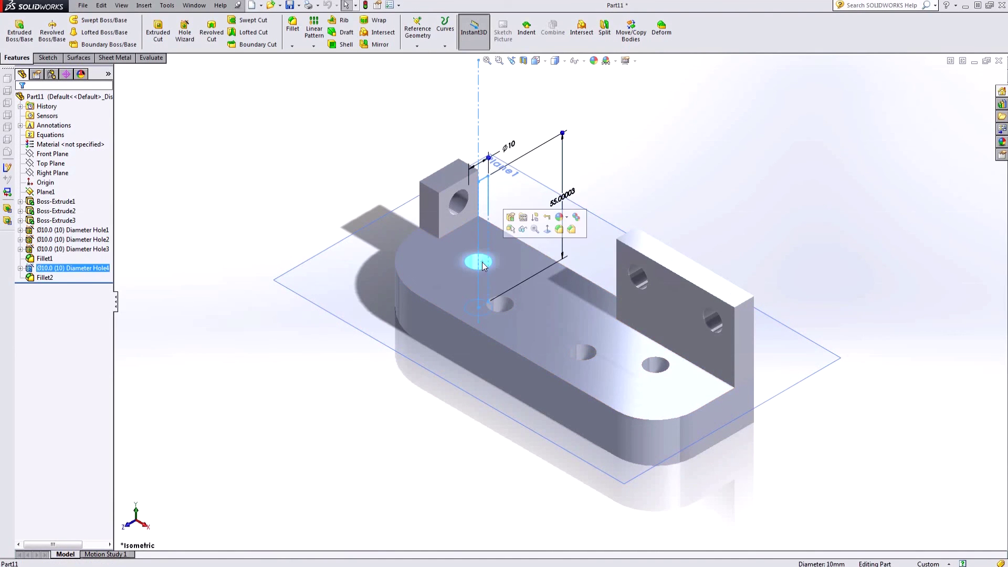
pyautogui.click(644, 445)
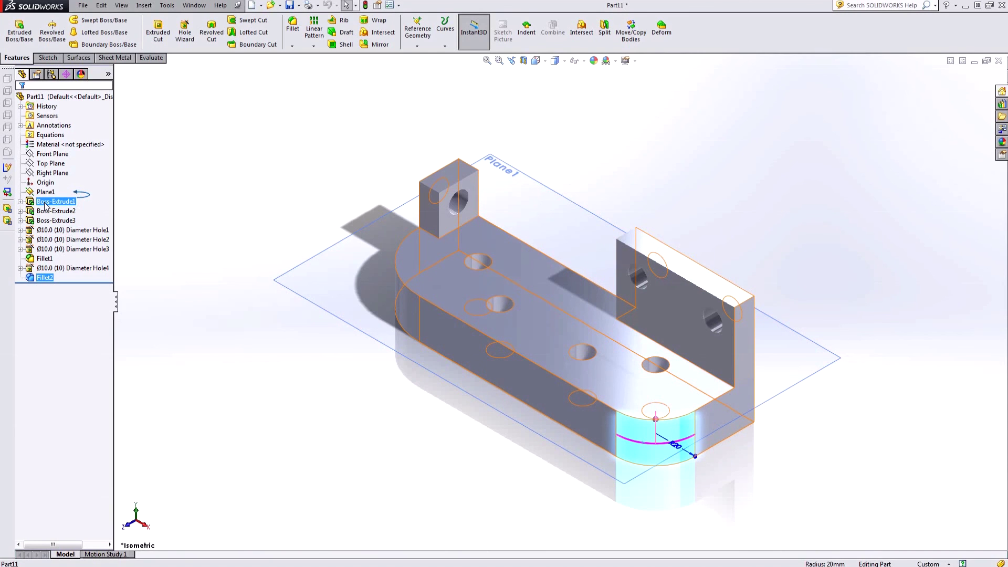
pyautogui.moveTo(45, 206); pyautogui.dragTo(45, 206)
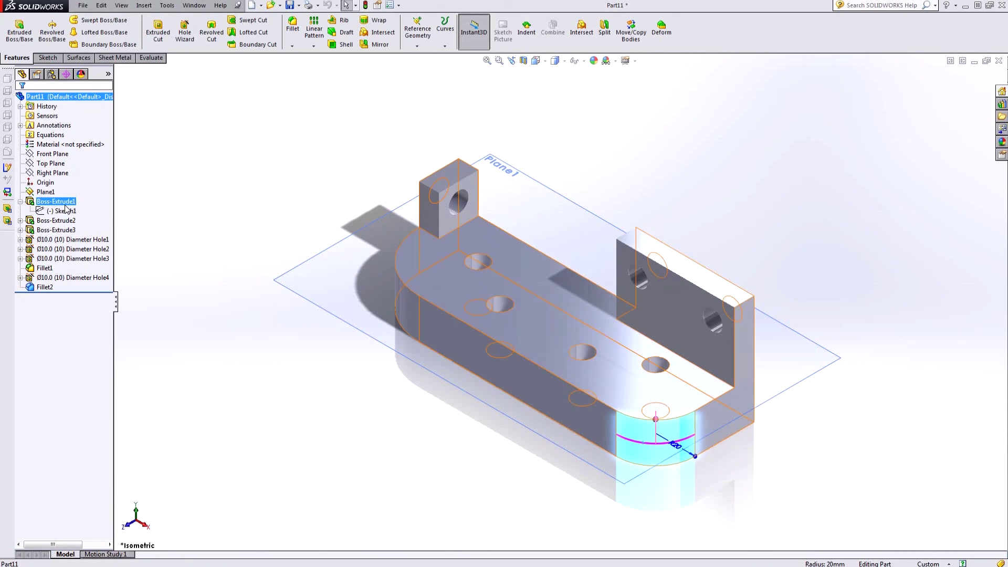
pyautogui.click(66, 210)
pyautogui.click(76, 185)
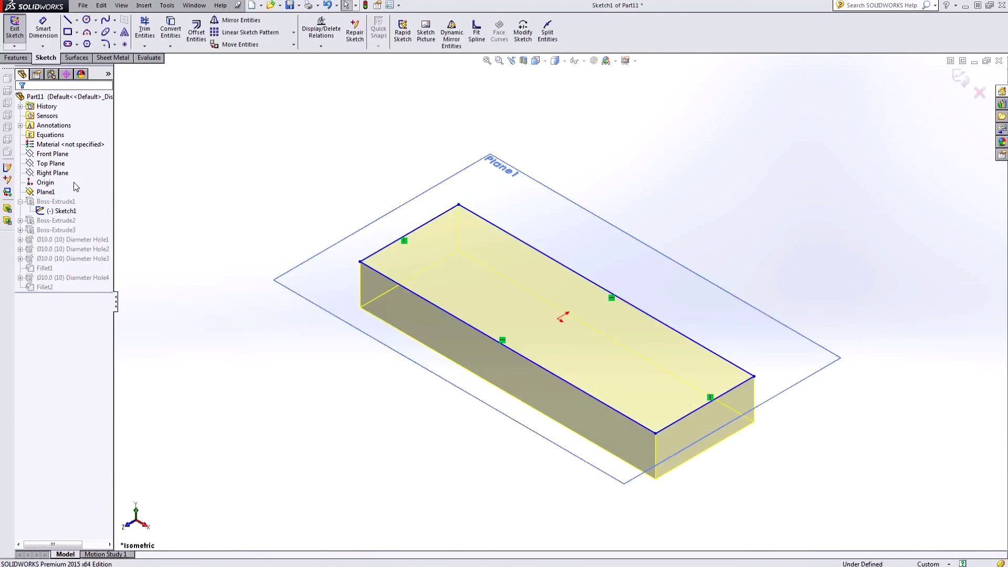
pyautogui.moveTo(487, 381)
pyautogui.mouseDown(button='middle')
pyautogui.moveTo(461, 353)
pyautogui.moveTo(504, 403)
pyautogui.moveTo(477, 457)
pyautogui.mouseUp(button='middle')
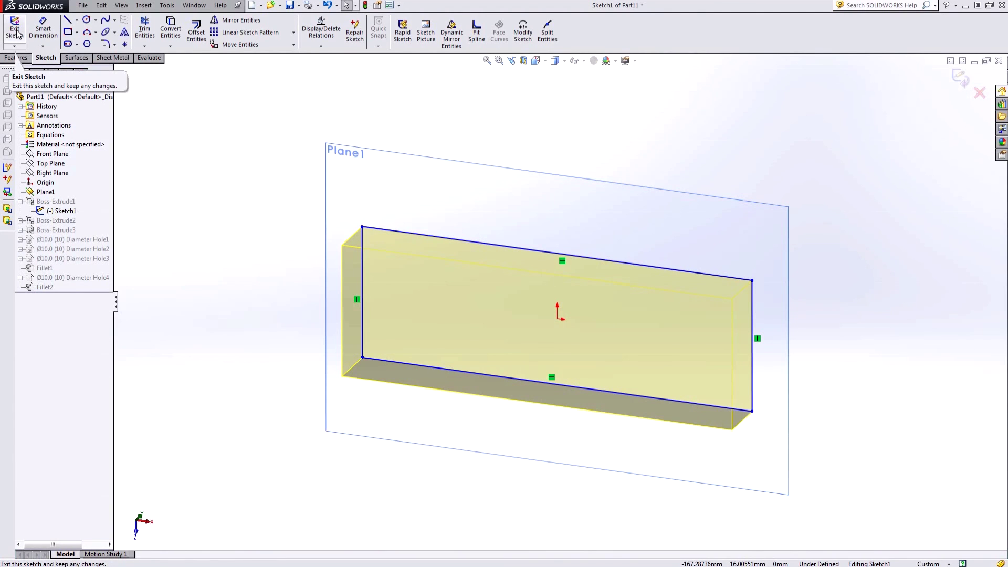
pyautogui.click(18, 34)
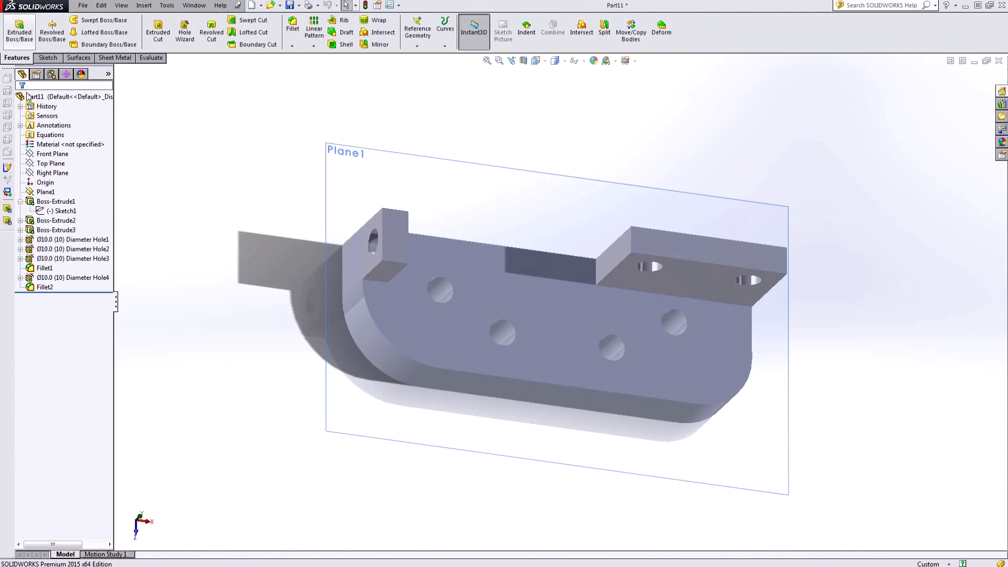
pyautogui.rightClick(58, 202)
pyautogui.click(70, 175)
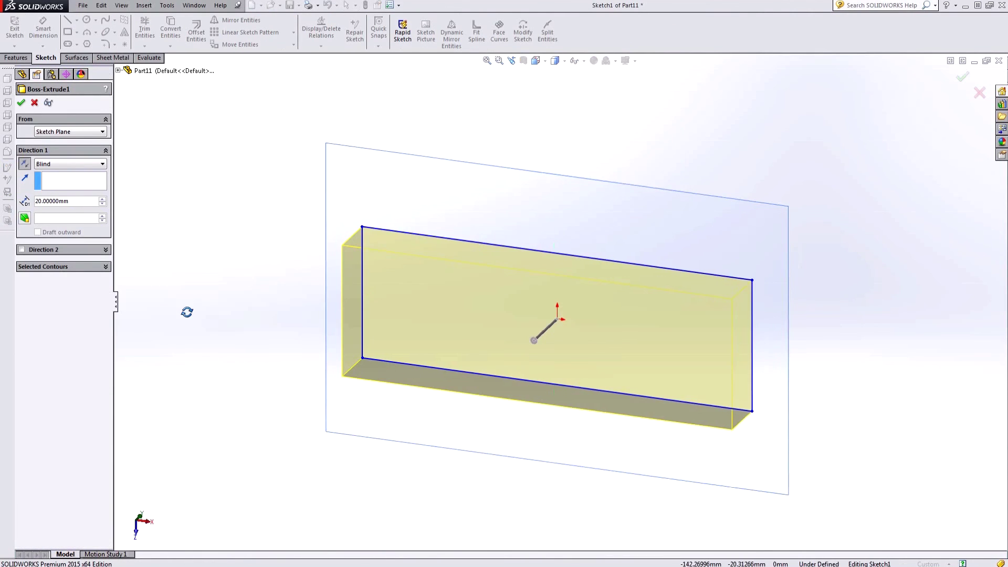
pyautogui.moveTo(187, 310); pyautogui.dragTo(172, 237, button='middle')
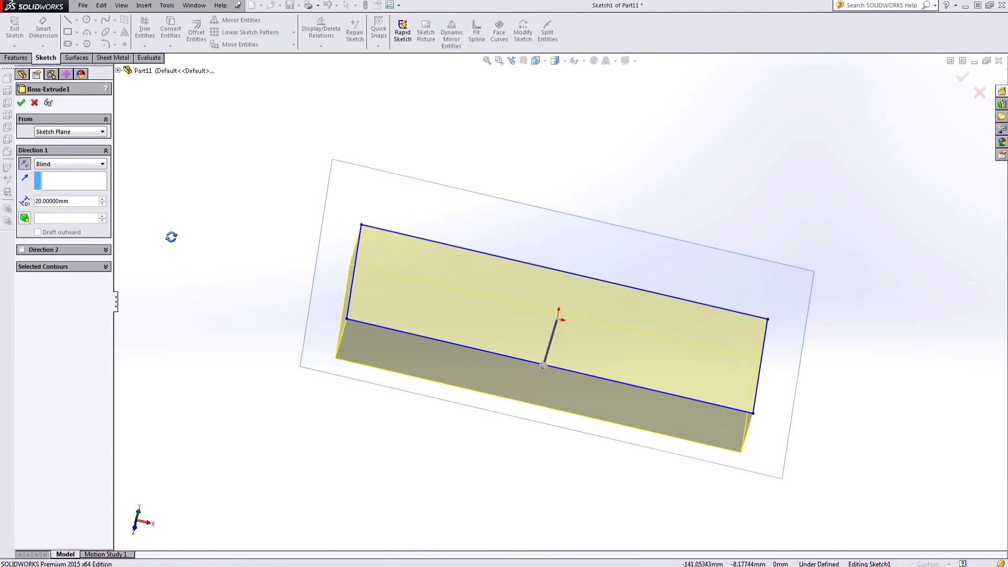
pyautogui.click(35, 102)
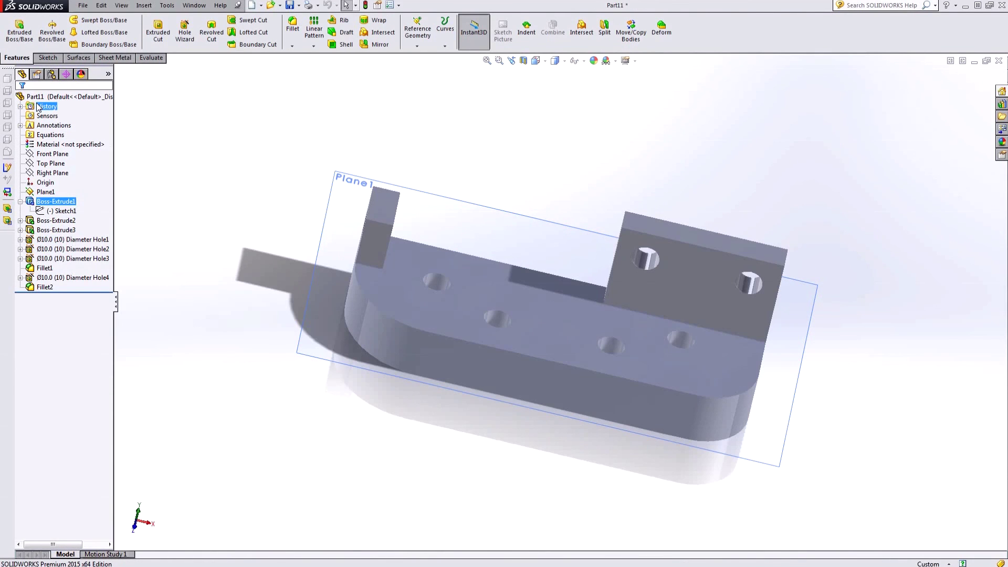